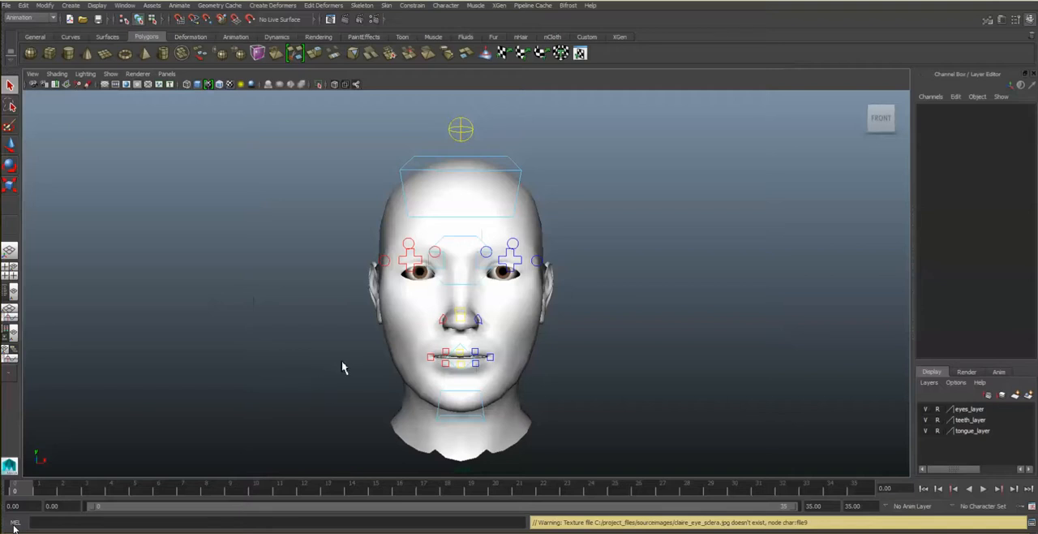
- Inspect the eye, upper jaw and lower jaw controls in turn, and expand the scs_claireJaw01 character set channels
mouse_move(344, 365)
alt+mouse_down()
mouse_move(313, 359)
mouse_move(343, 366)
alt+mouse_up()
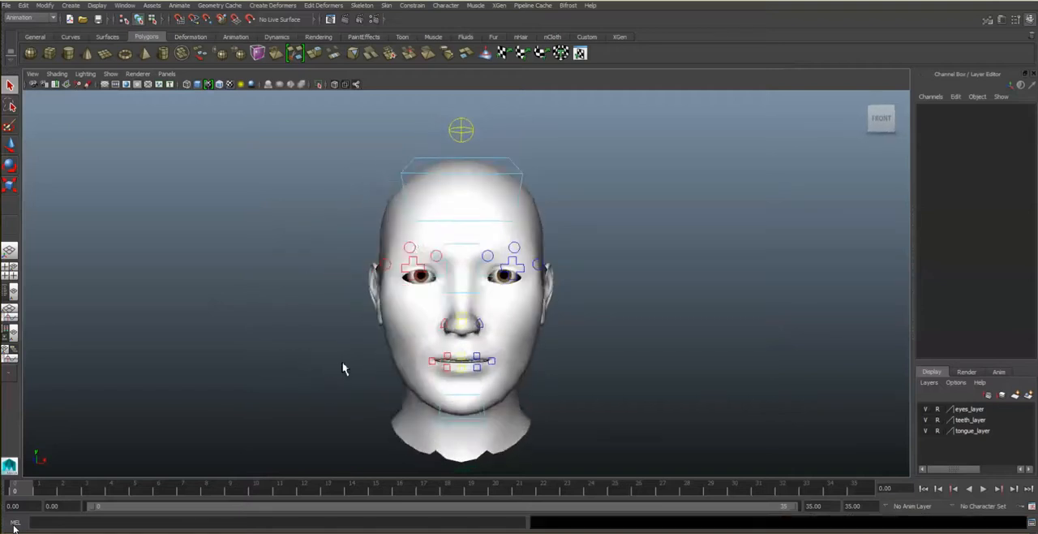
click(475, 250)
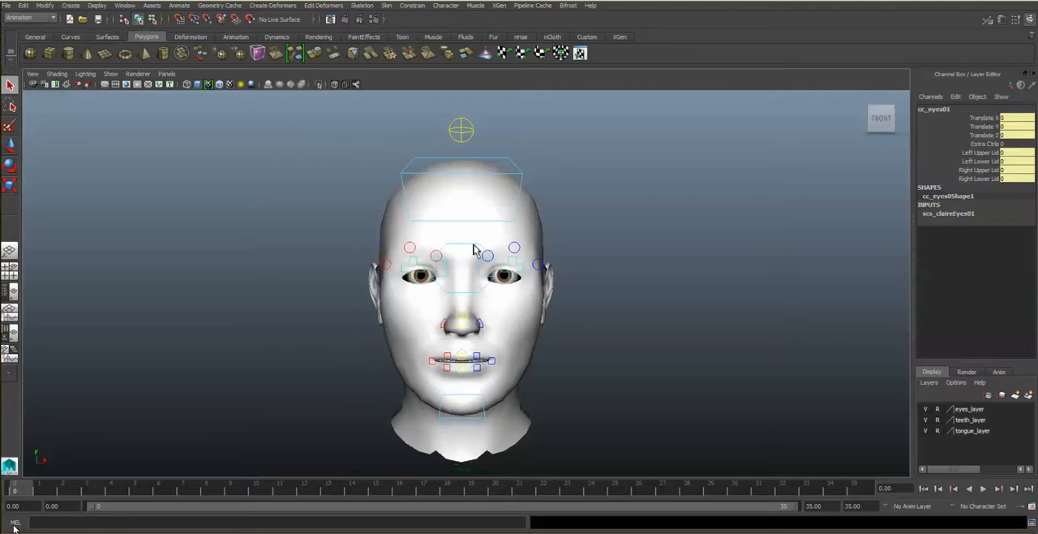
click(520, 171)
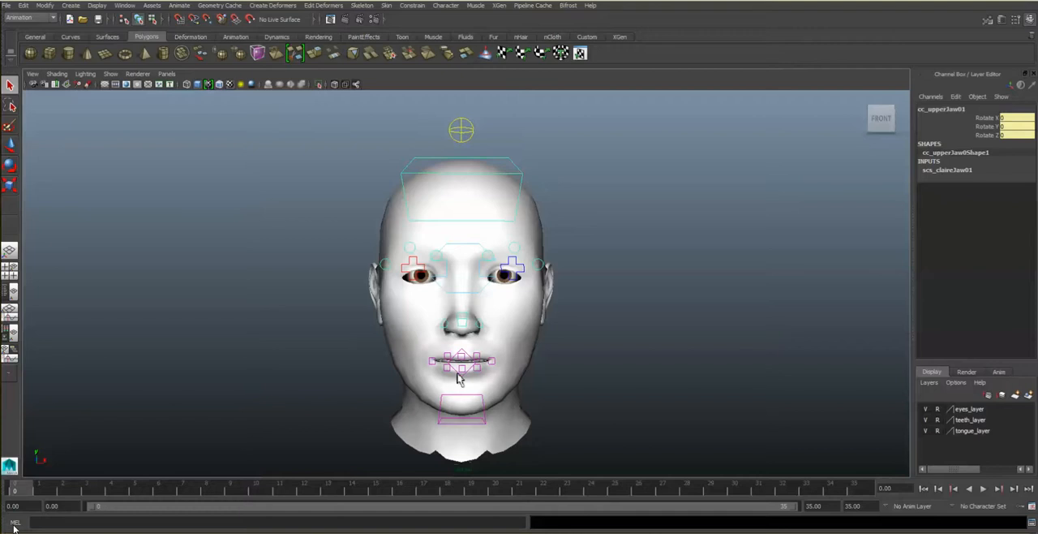
click(488, 421)
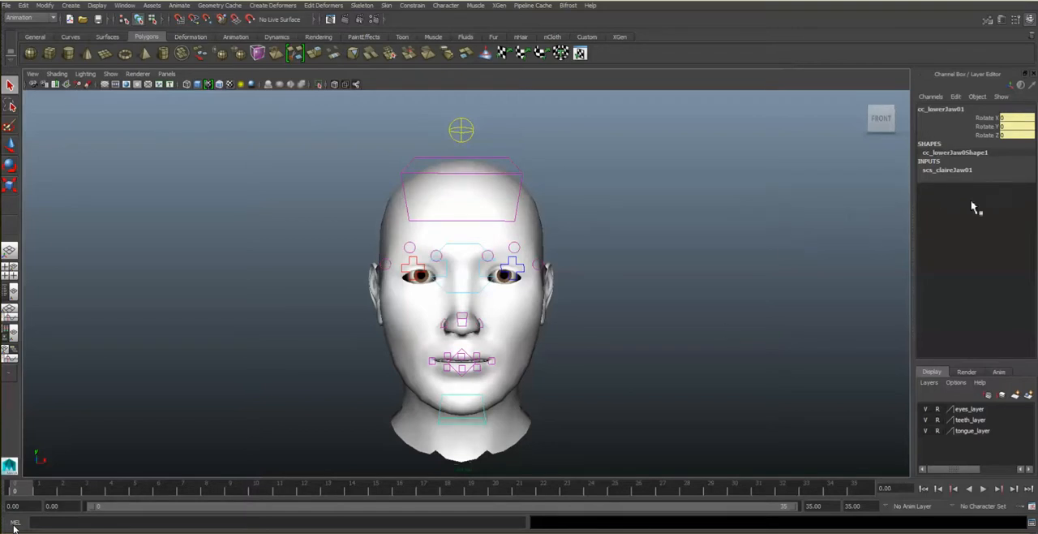
click(969, 174)
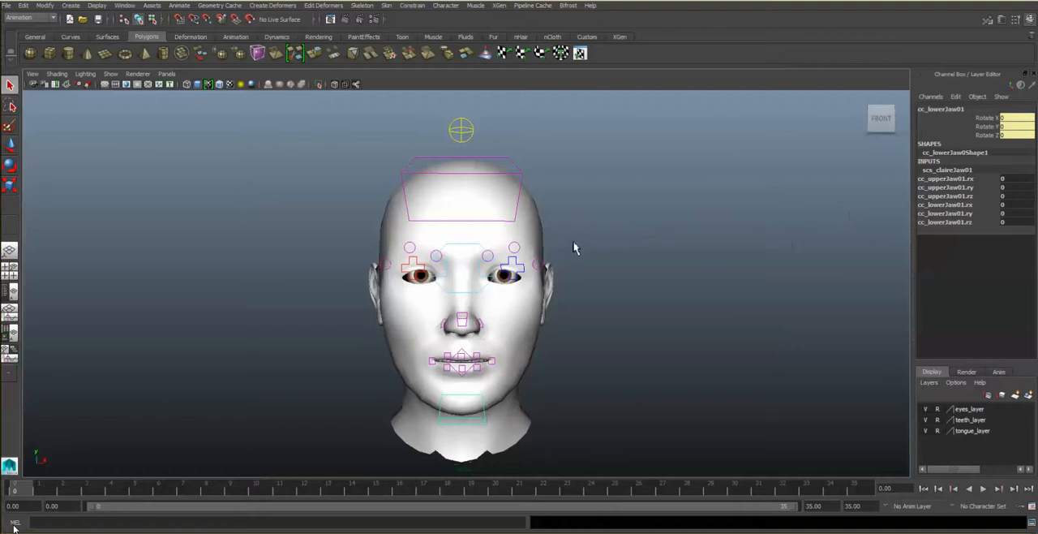
- Select the cc_eyes01 control between the eyes and expand the channels of its scs_claireEyes01 character set
click(478, 251)
click(487, 256)
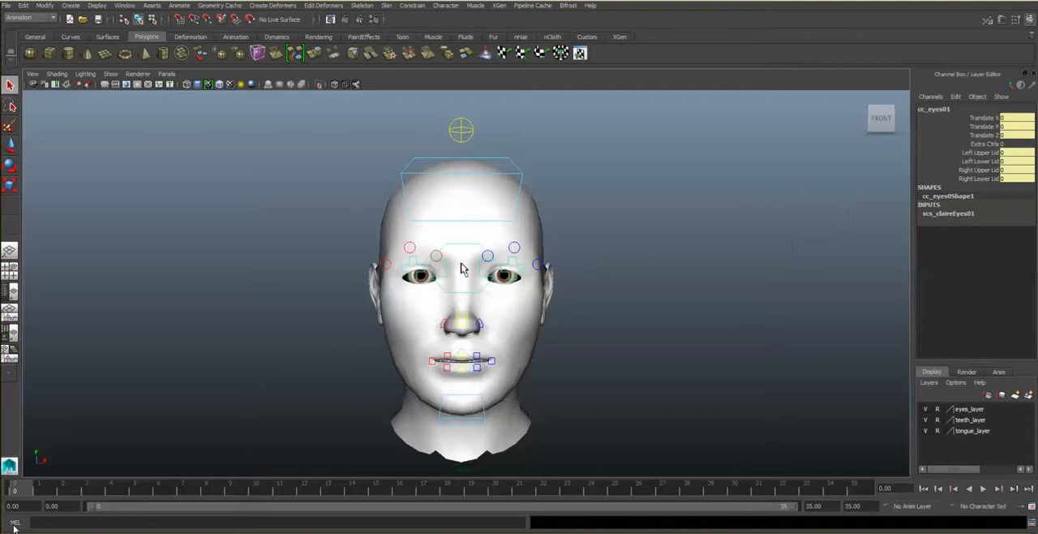
click(946, 213)
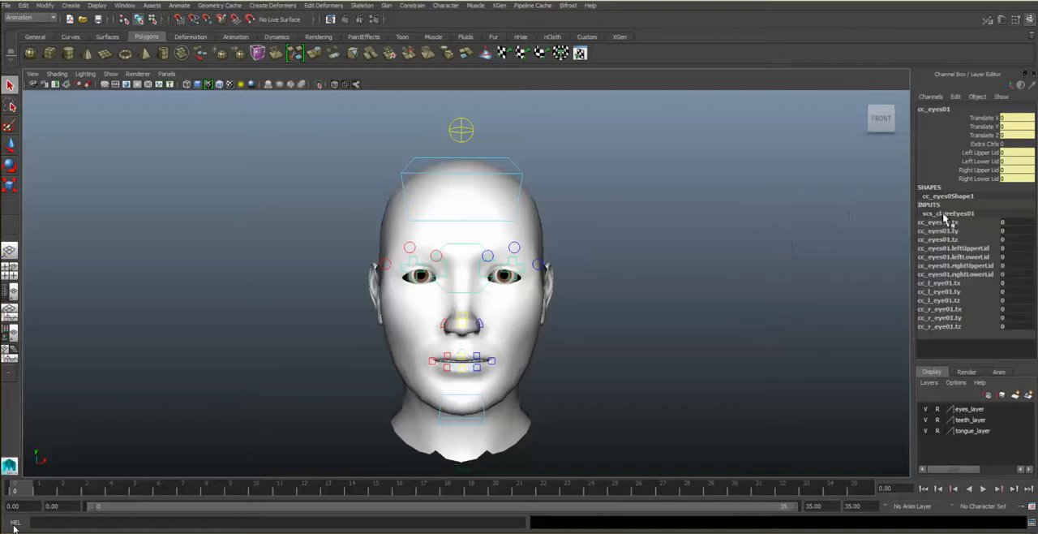
- Try a value of 10 on the leftUpperLid channel of the eyes control
click(1019, 249)
double_click(1020, 249)
text(1)
key(Return)
text(0)
key(Return)
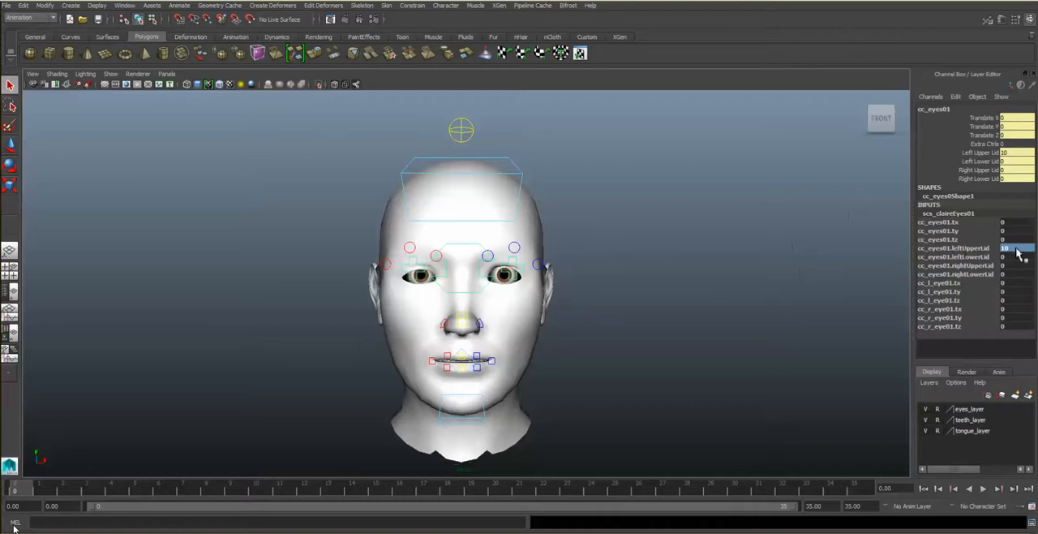
- Try a value of -10 on both the leftUpperLid and leftLowerLid channels of the eyes control
click(1016, 248)
text(-10)
key(Return)
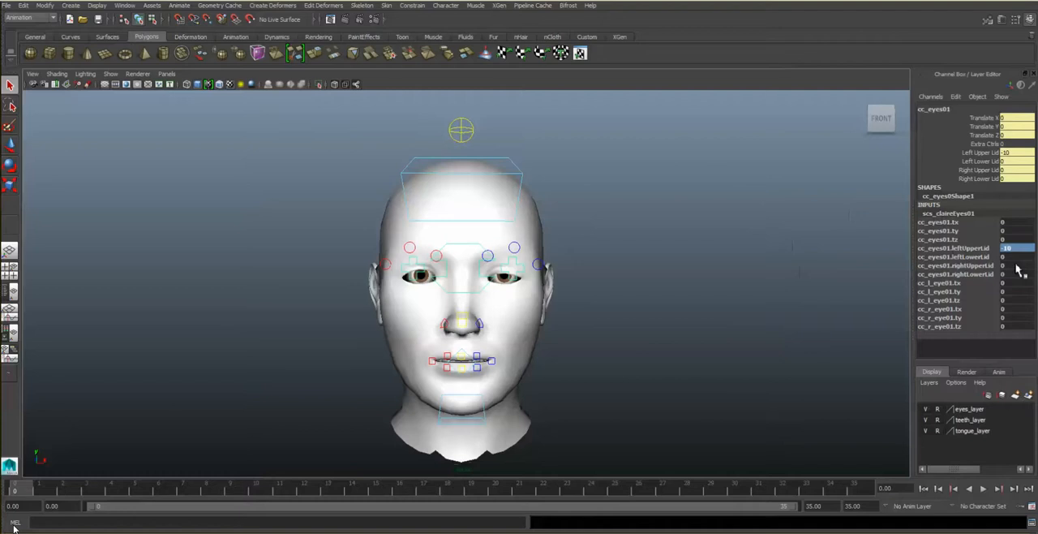
click(1014, 256)
click(1016, 257)
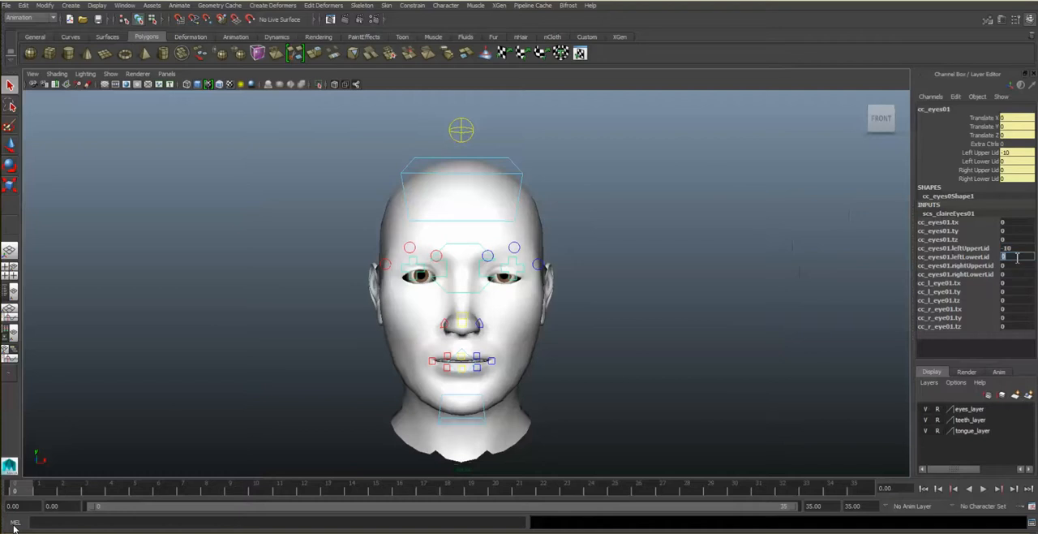
text(-10)
key(Return)
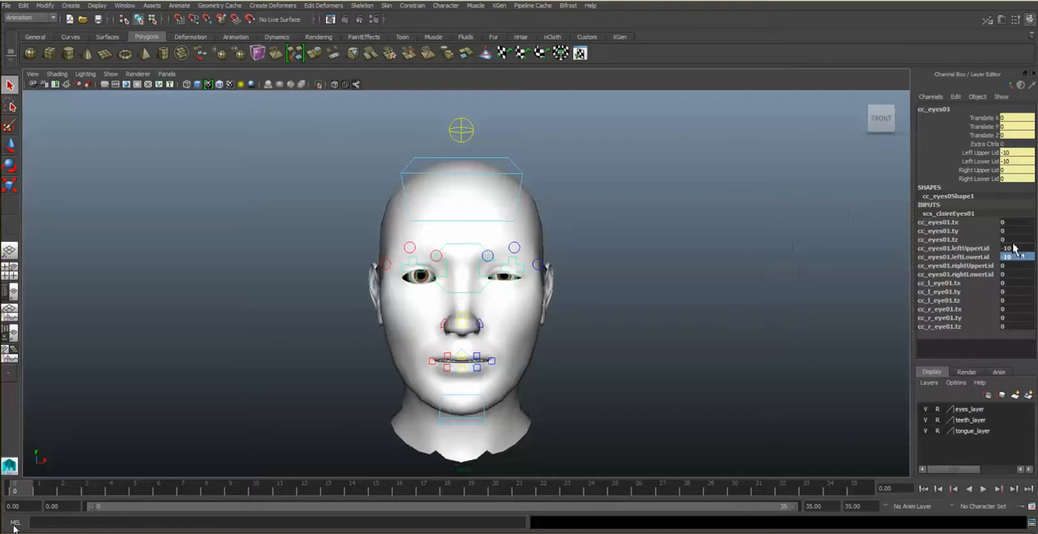
- Reset leftUpperLid and leftLowerLid to 0 and key the eyes character set at frame 0
click(1014, 250)
text(0)
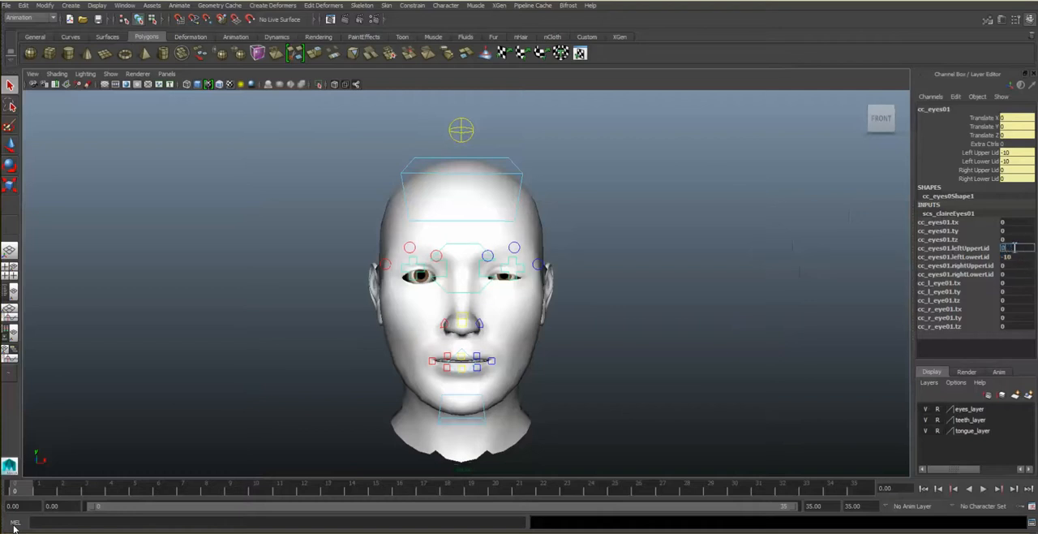
click(1014, 257)
text(0)
click(1014, 248)
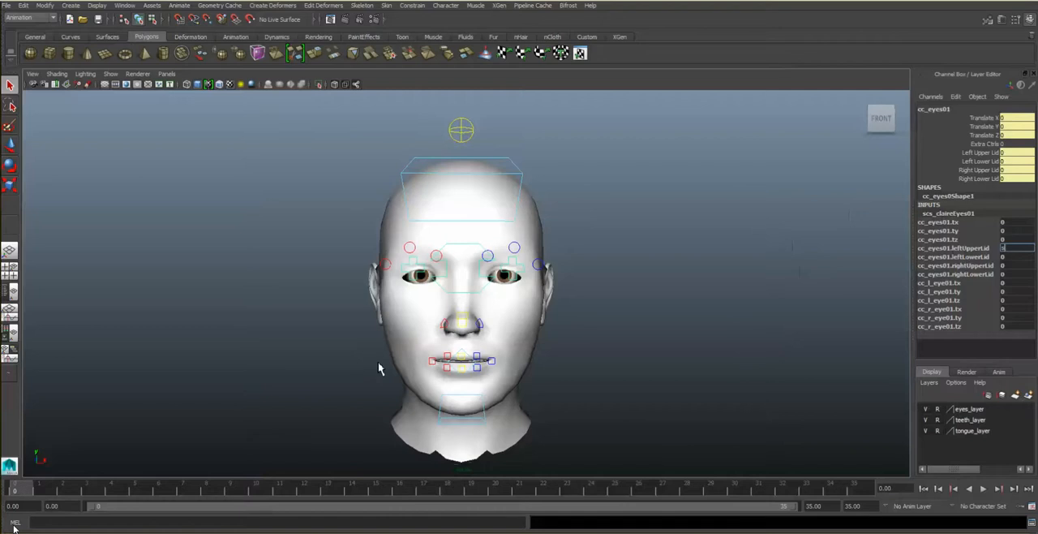
key(Return)
key(s)
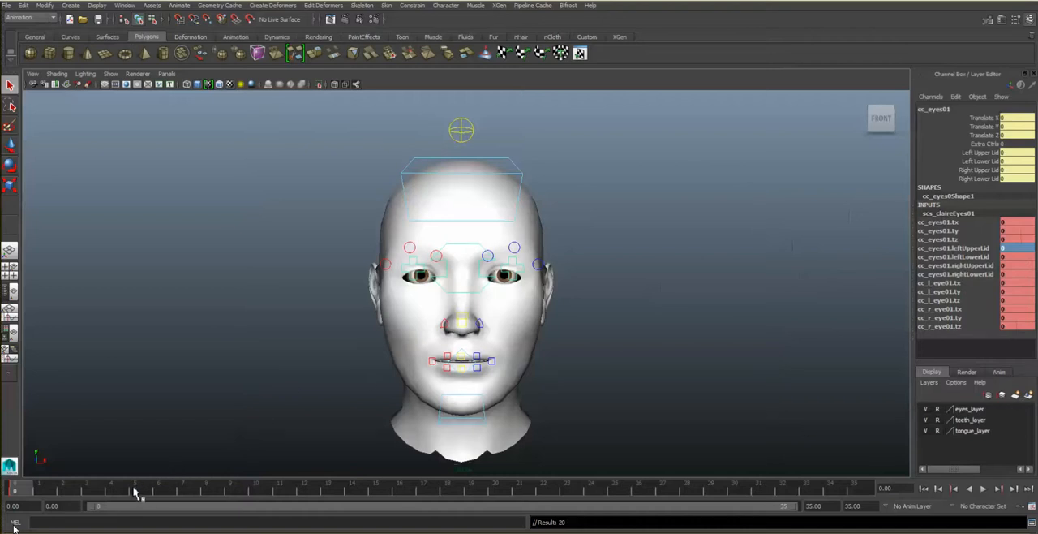
- At frame 3, set the leftUpperLid channel of the eyes control to -20
click(88, 490)
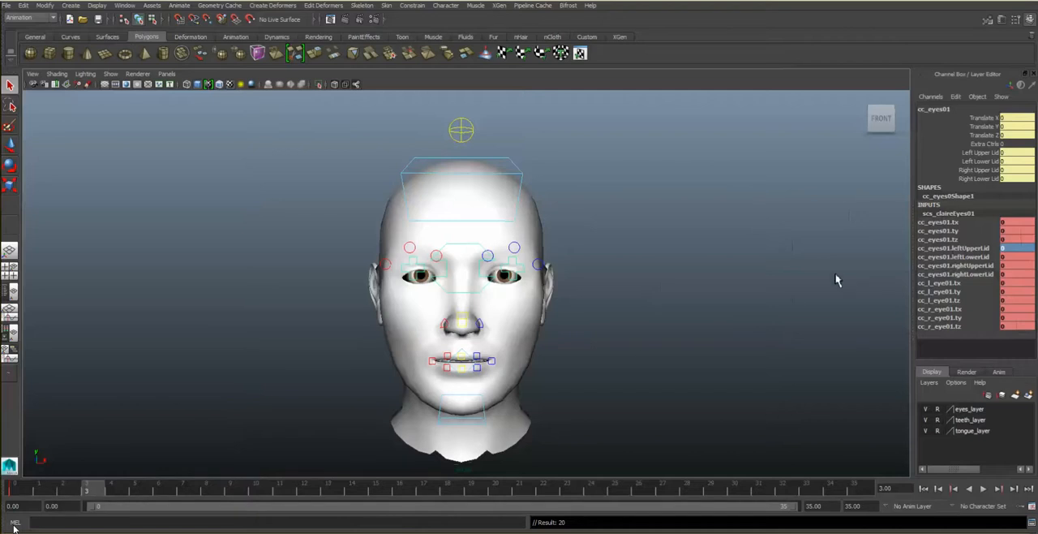
double_click(1023, 248)
text(-)
text(1)
text(0)
key(Return)
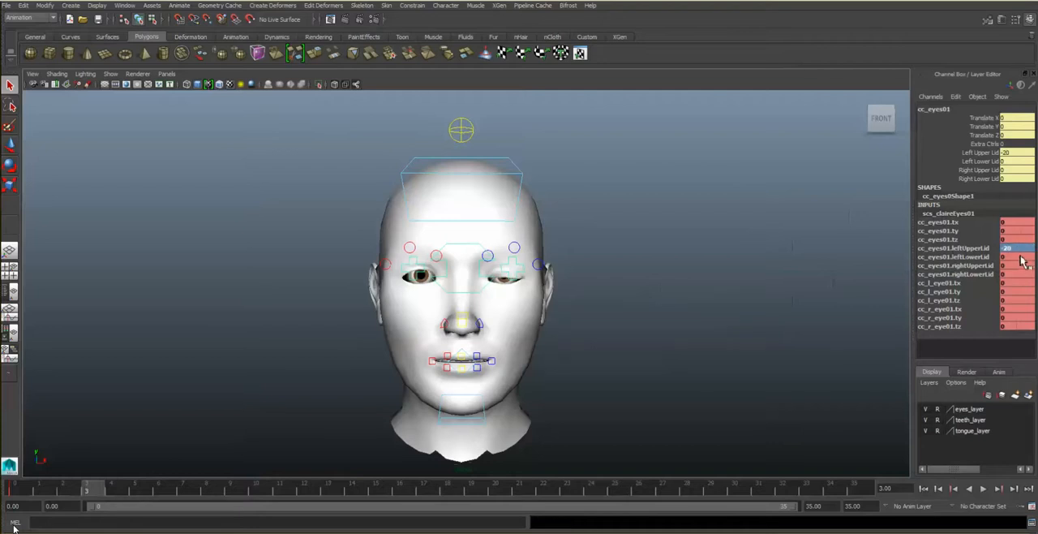
- Set leftLowerLid to -20, key the eyes character set at frame 3, and check the motion back to frame 0
click(1021, 257)
click(1022, 257)
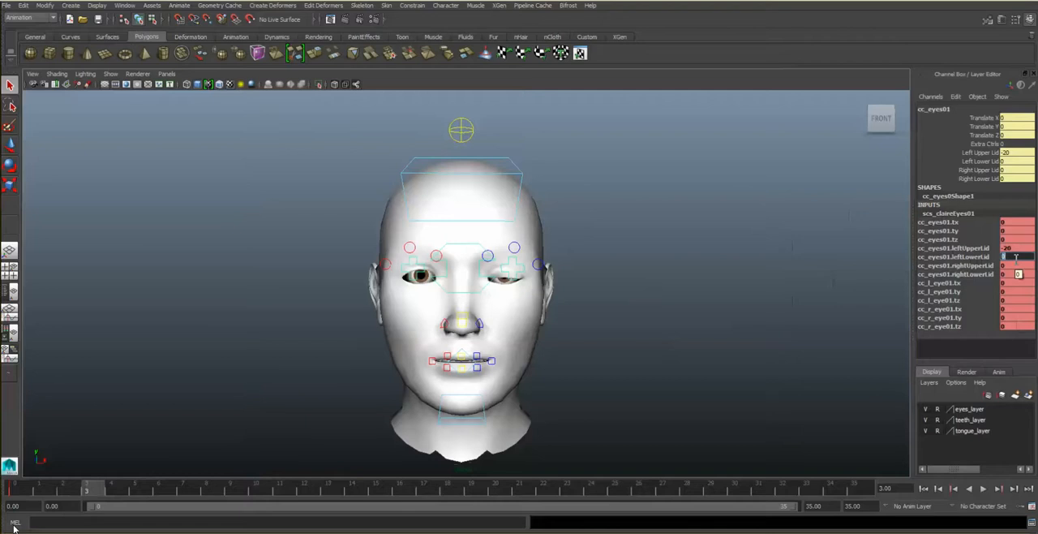
text(-20)
key(Return)
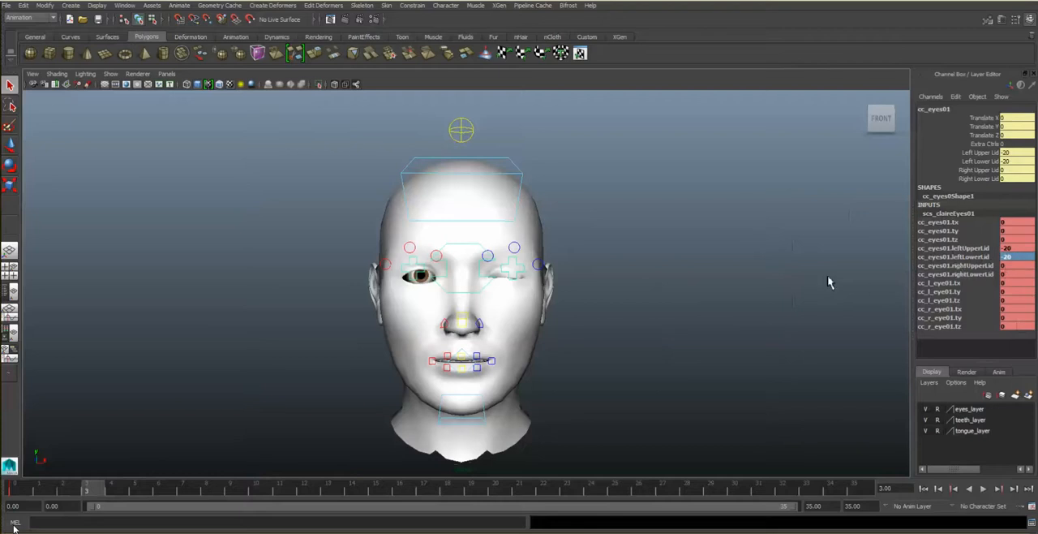
key(s)
mouse_move(13, 492)
mouse_down()
mouse_move(97, 493)
mouse_move(18, 500)
mouse_move(82, 493)
mouse_move(13, 509)
mouse_up()
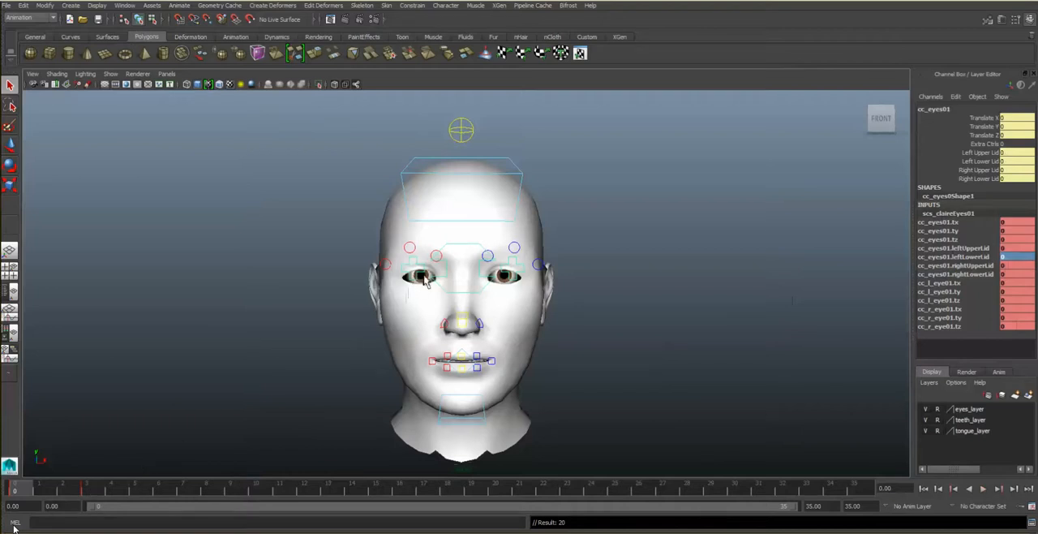
- At frame 3, set the rightUpperLid channel of the eyes control to -20
click(86, 488)
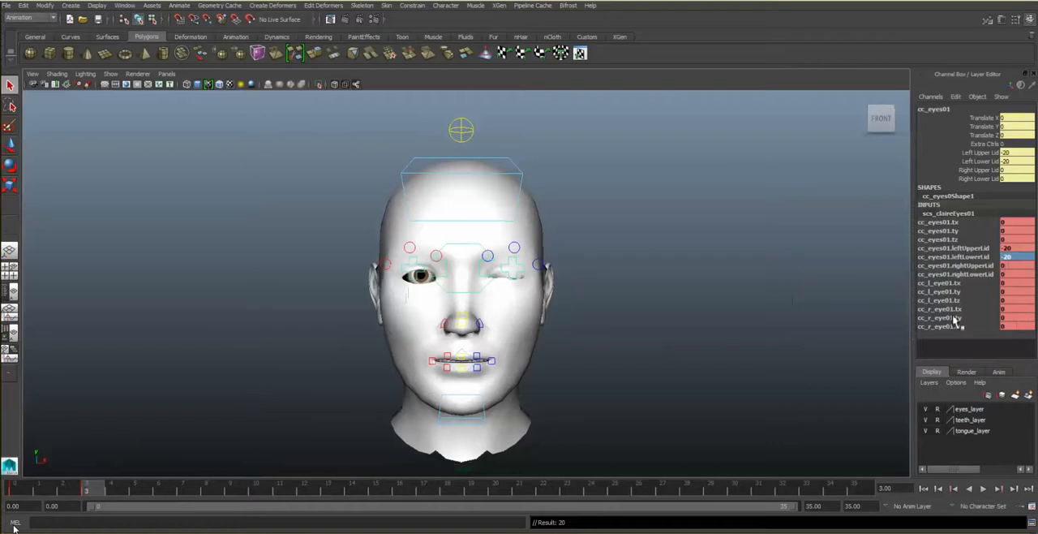
double_click(1017, 265)
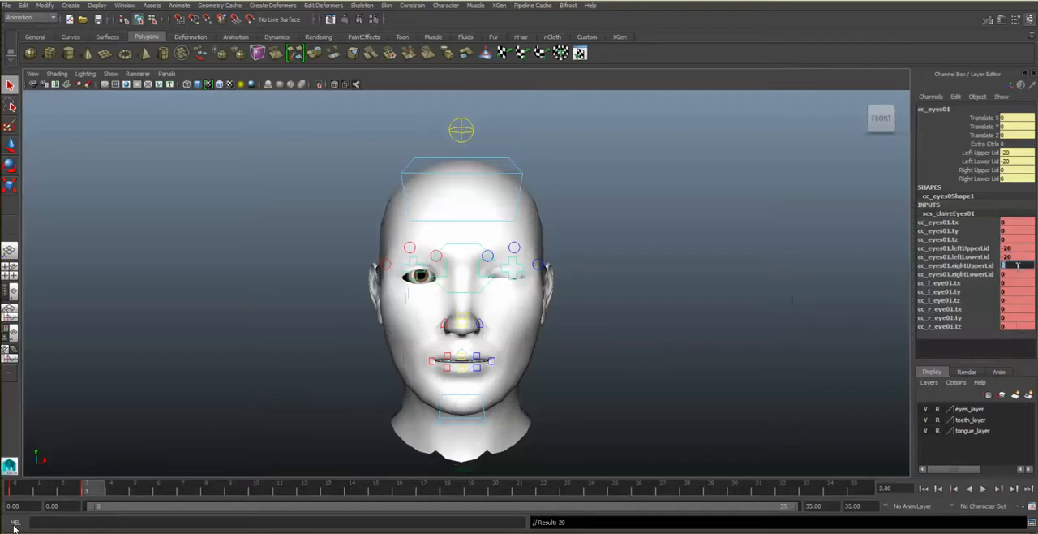
text(-20)
key(Return)
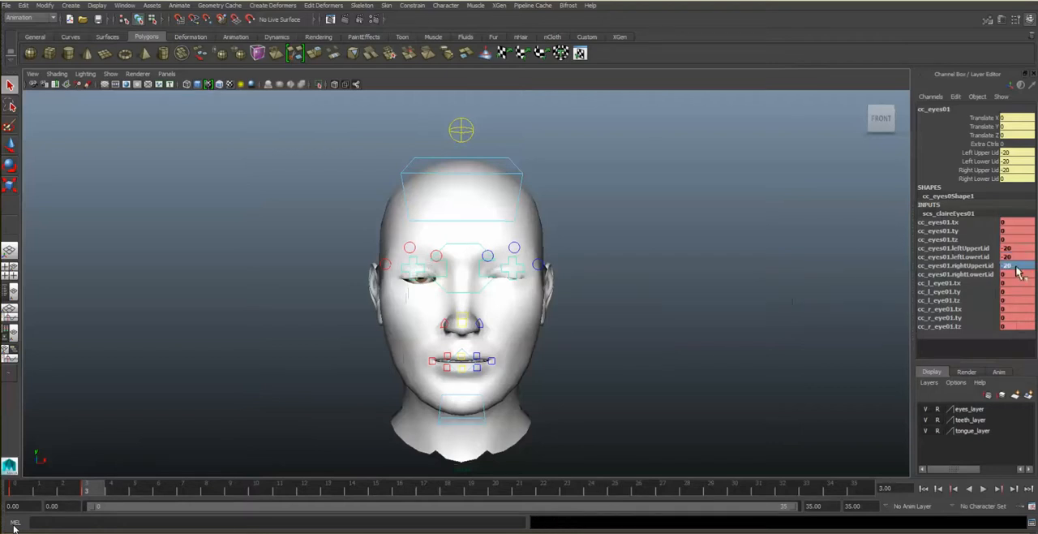
- Set rightLowerLid to -20, key the closed eyes at frame 3, and review the closing motion from frame 0
double_click(1017, 274)
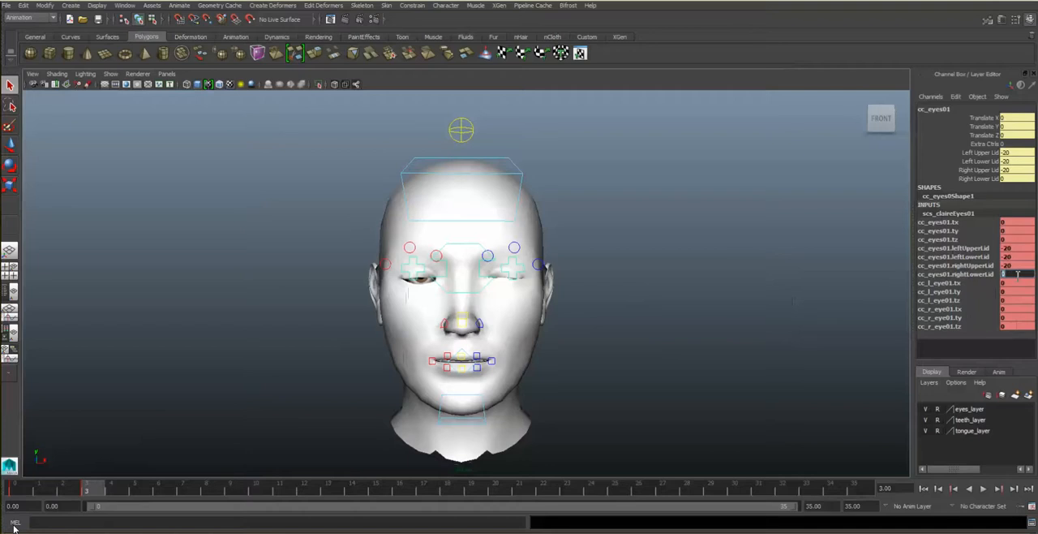
text(-20)
key(Return)
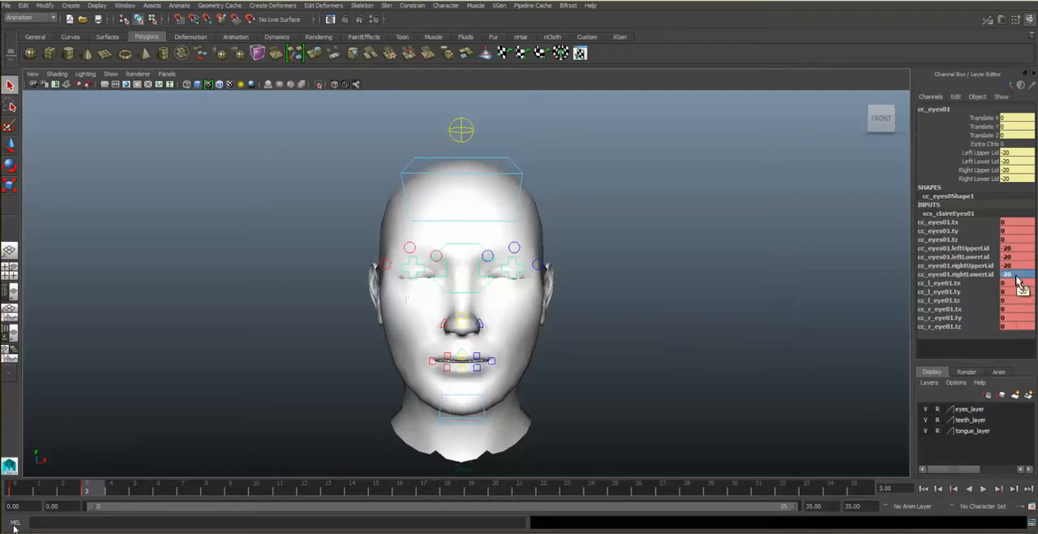
key(s)
click(20, 490)
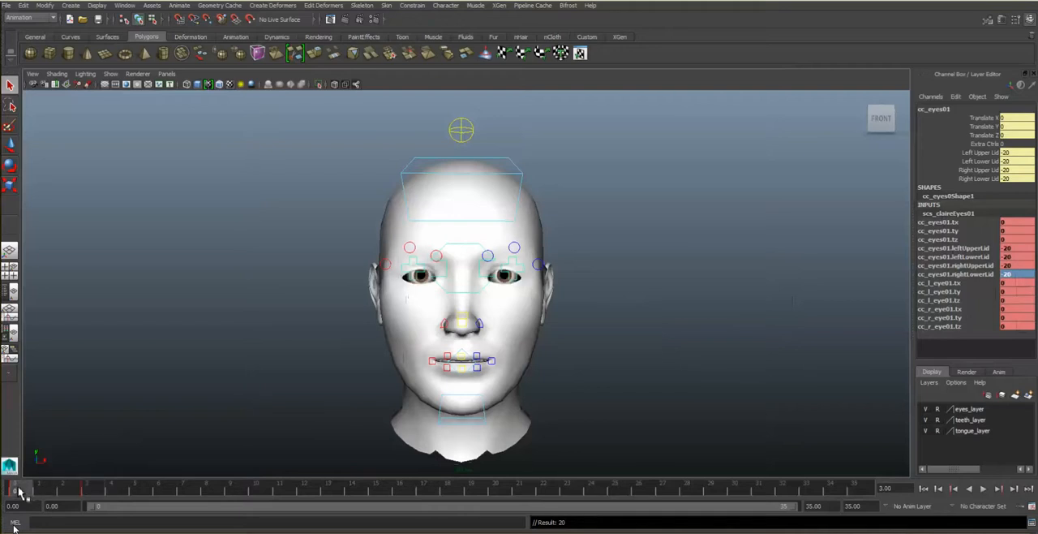
mouse_move(20, 490)
mouse_down()
mouse_move(125, 508)
mouse_move(34, 507)
mouse_move(96, 516)
mouse_move(15, 519)
mouse_move(101, 497)
mouse_move(29, 497)
mouse_move(64, 490)
mouse_up()
- At frame 6, set the left and right upper and lower lid channels all to 0 to reopen the eyes
drag(136, 493, 164, 494)
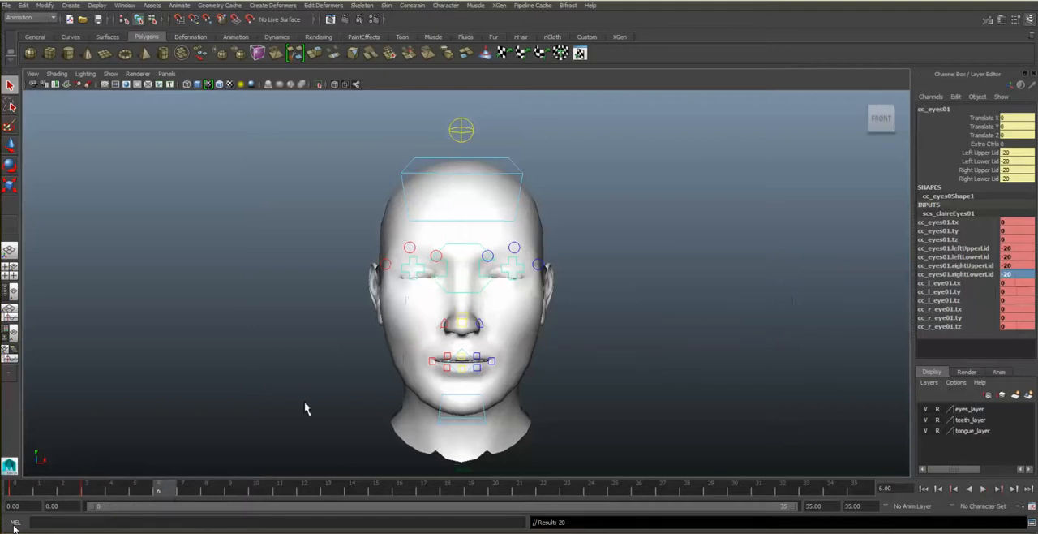
double_click(1018, 248)
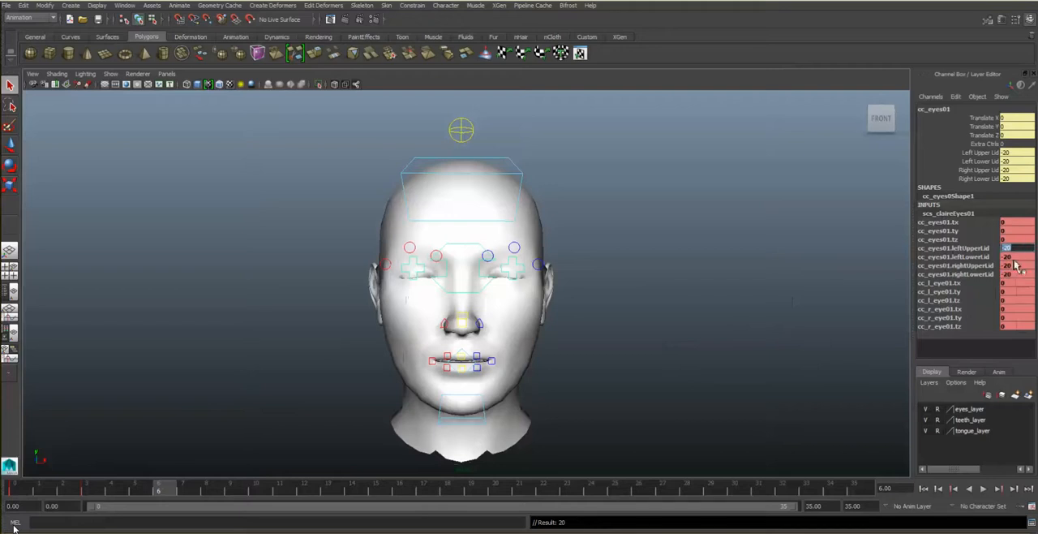
text(0)
key(Tab)
text(0)
key(Tab)
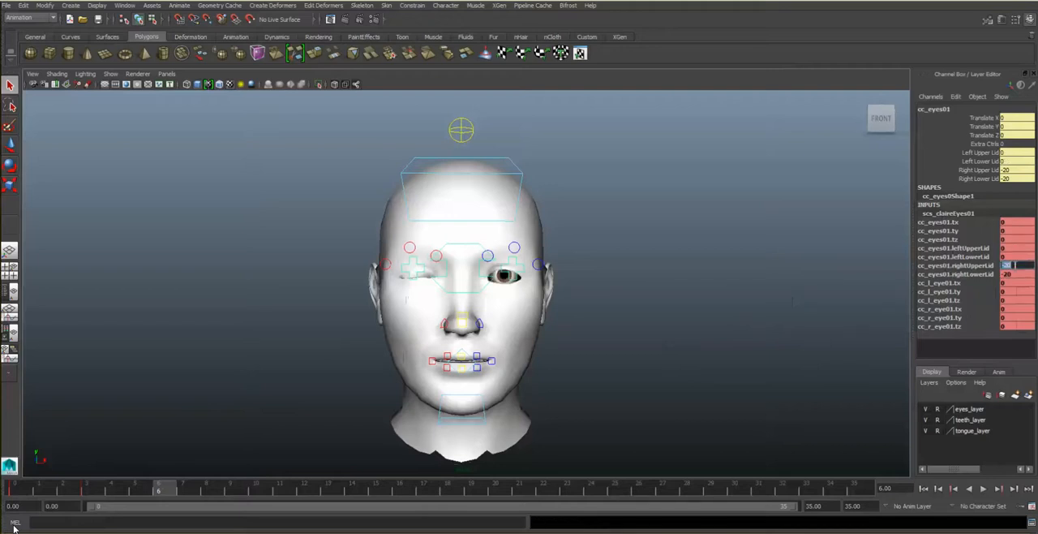
text(0)
key(Tab)
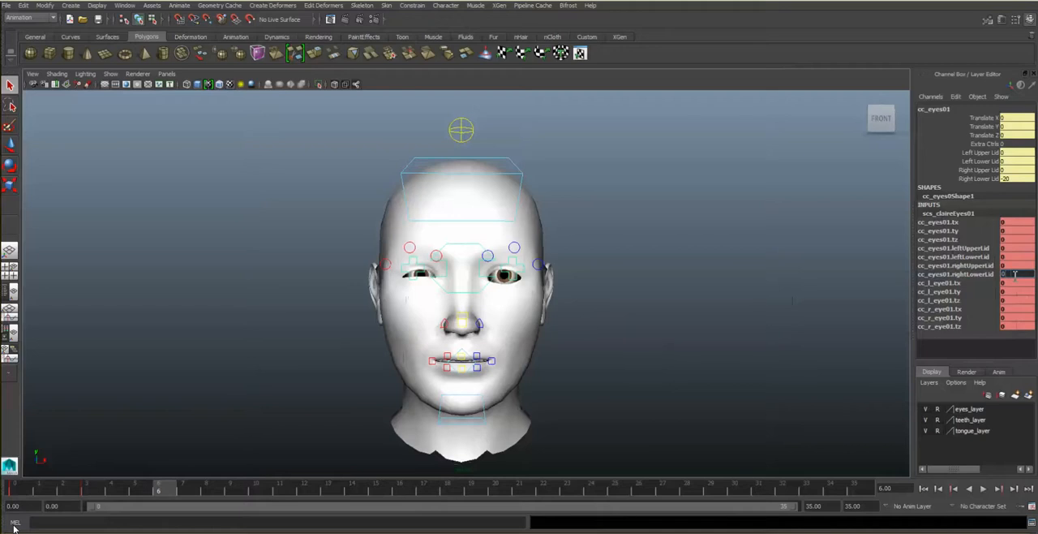
key(Return)
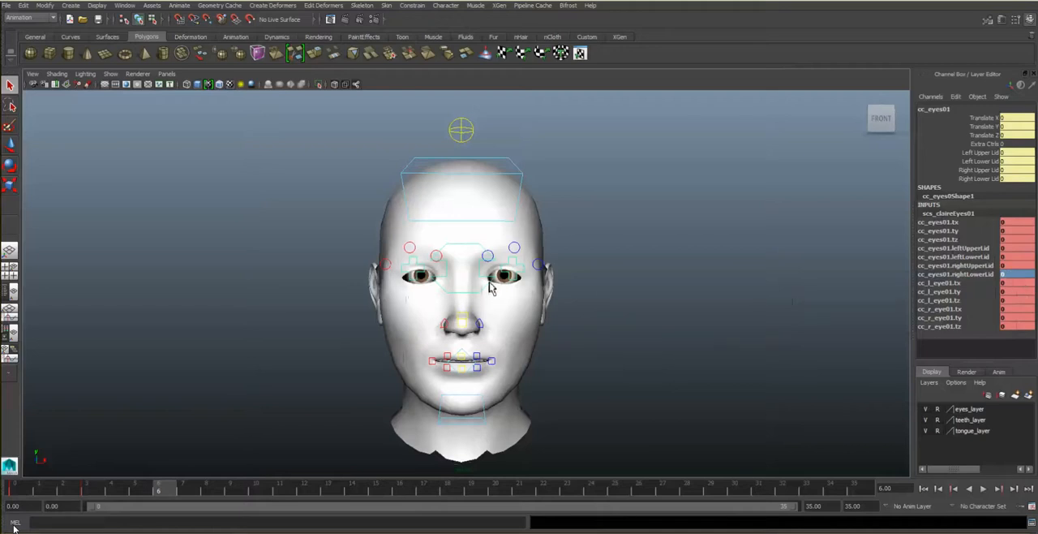
- Key the open eyes at frame 6 and review the full blink from frame 0 to frame 6
key(s)
click(14, 489)
mouse_move(14, 489)
mouse_down()
mouse_move(210, 510)
mouse_move(19, 492)
mouse_move(186, 498)
mouse_move(168, 498)
mouse_up()
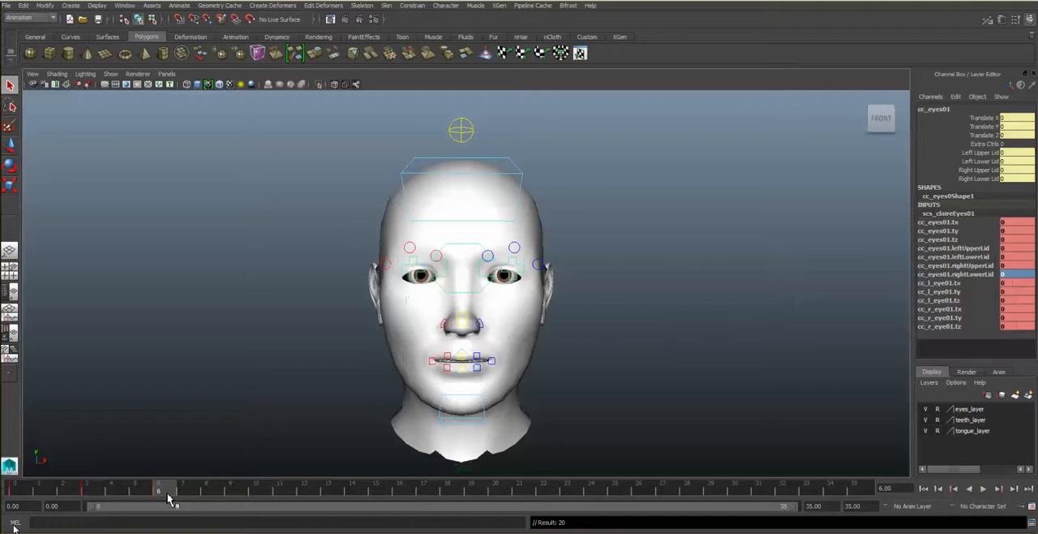